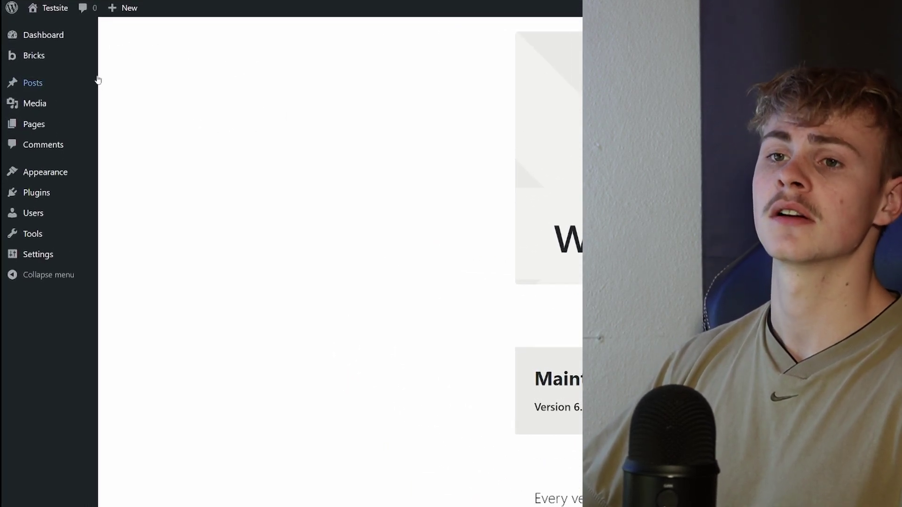
Step: Go to Bricks > Templates and start importing the header template
mouse_move(41, 62)
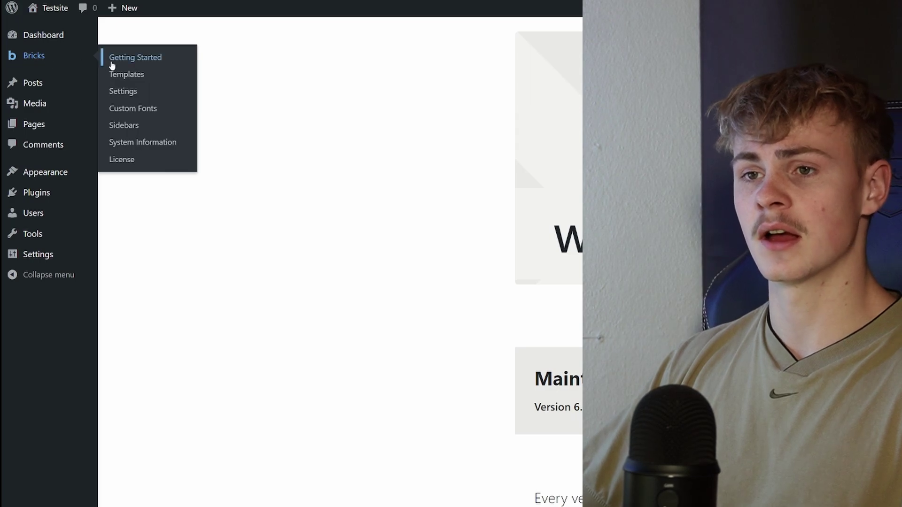
click(147, 77)
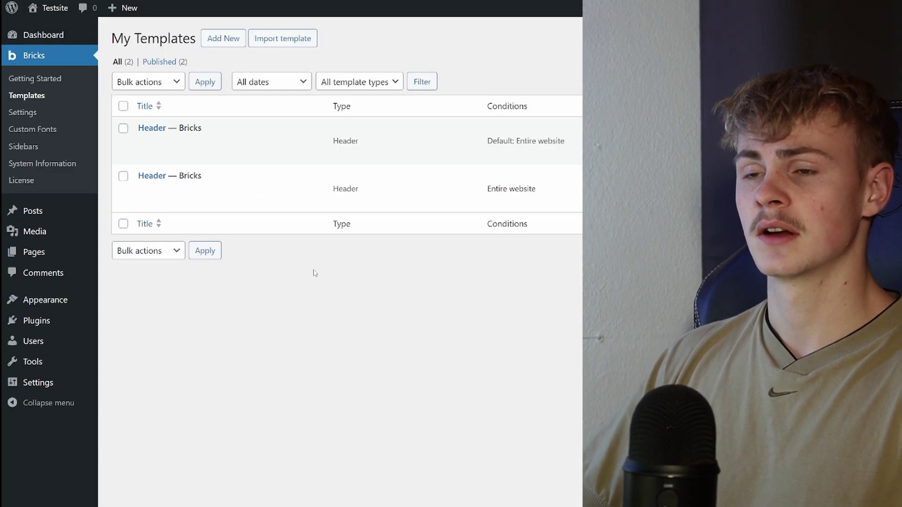
click(281, 39)
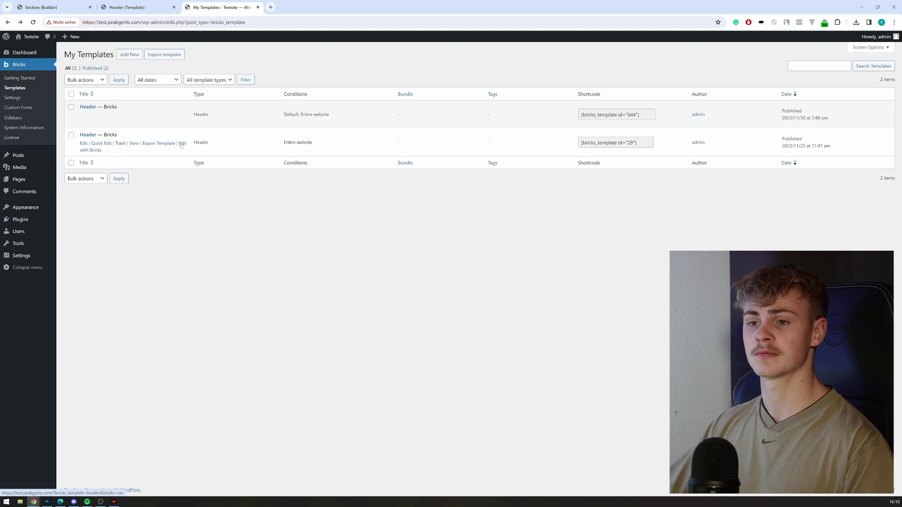
Step: Open the Header template in Bricks and preview the Apple-style nav header on the site
click(181, 144)
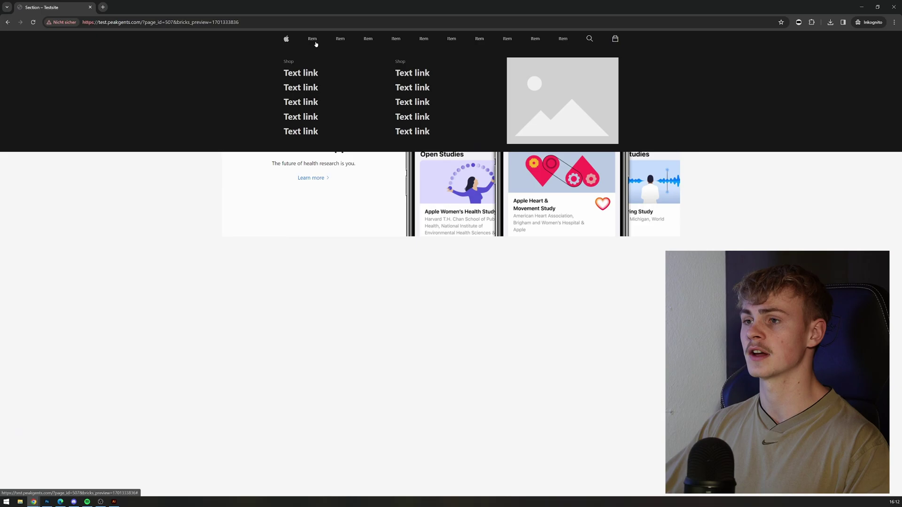
mouse_move(311, 39)
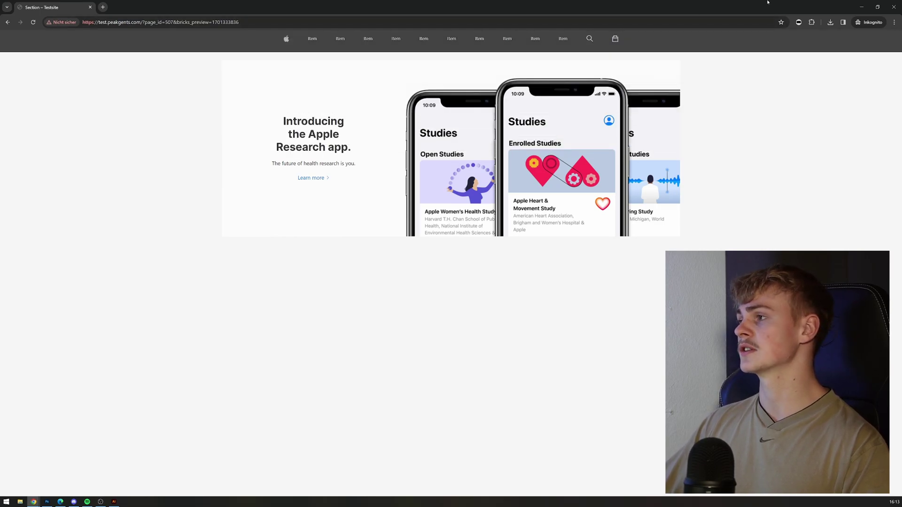
Step: Expand Top Level Menue and Desktop Menue in the Structure panel to browse the nav items
click(862, 7)
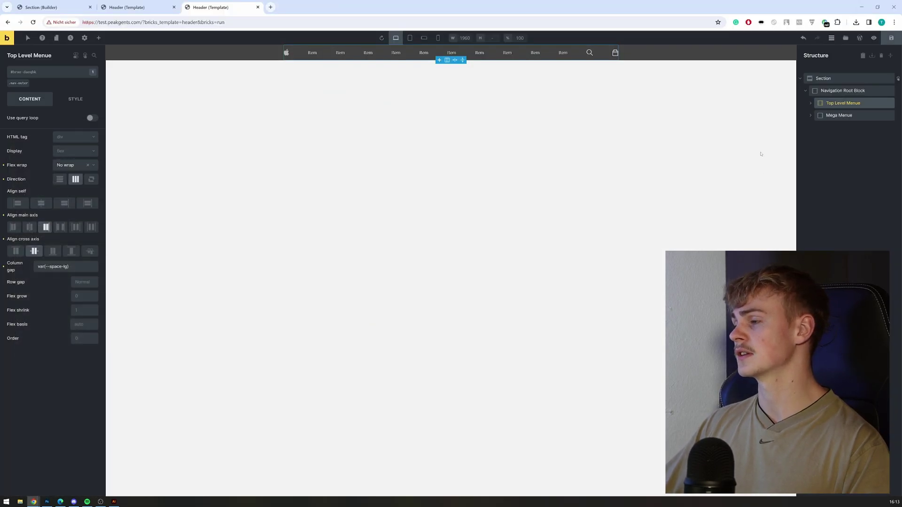
click(857, 116)
click(843, 103)
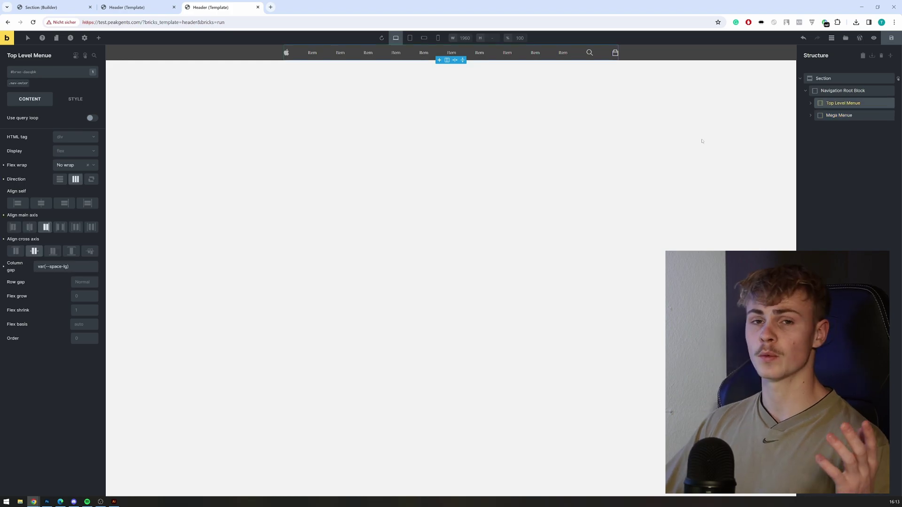
click(811, 103)
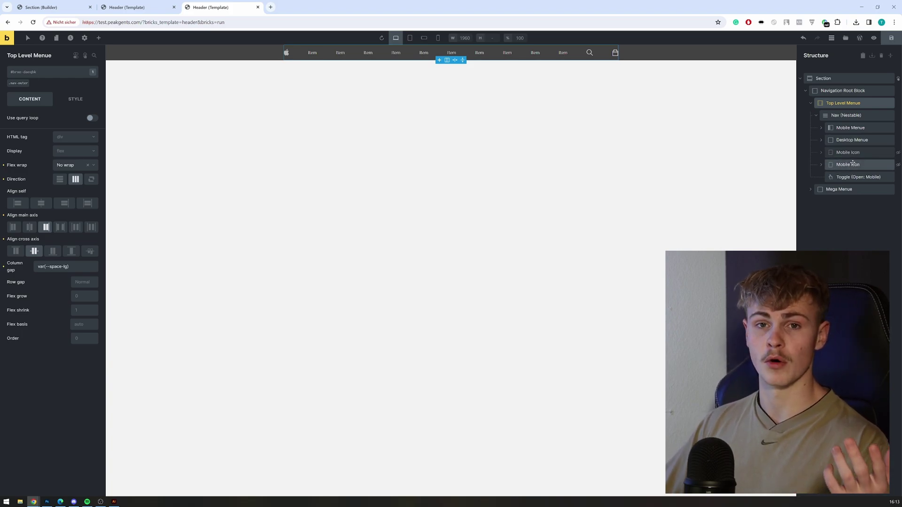
click(821, 141)
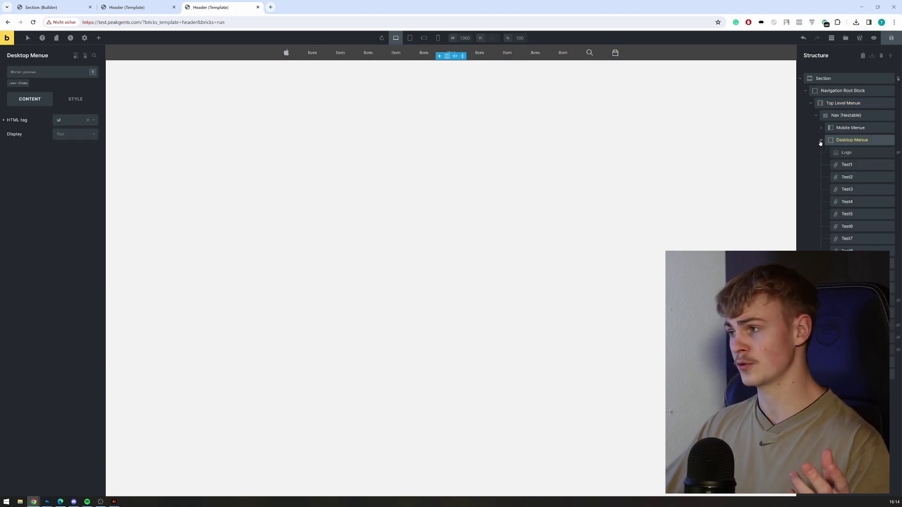
click(868, 170)
click(867, 177)
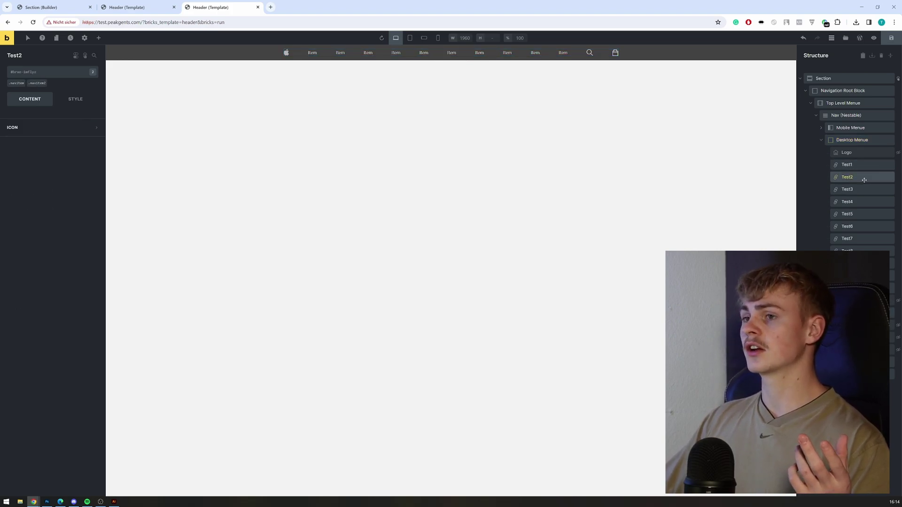
click(869, 190)
click(868, 212)
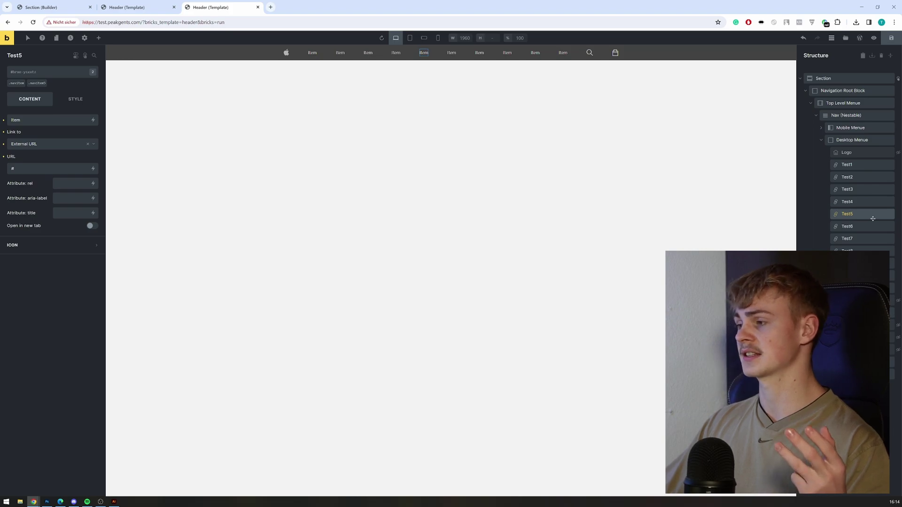
Step: Replace the first desktop nav item's text 'Item' with 'Test1'
click(313, 53)
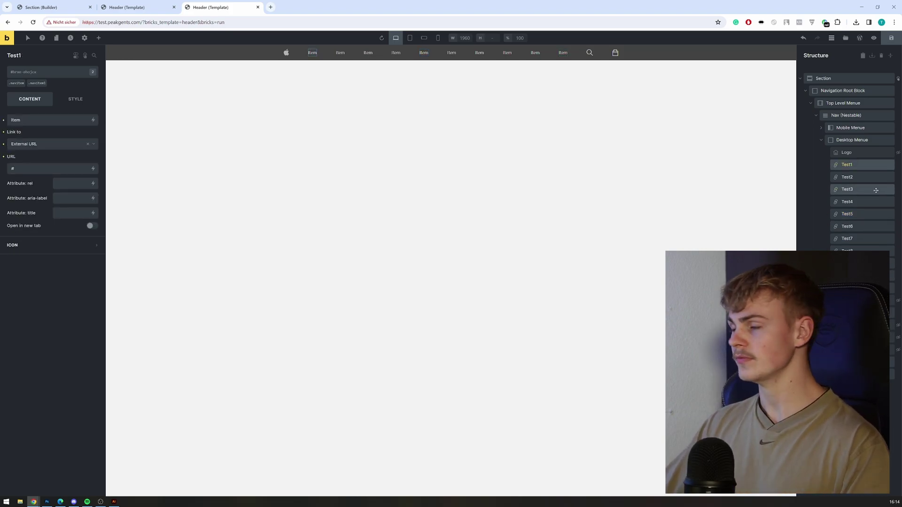
double_click(48, 120)
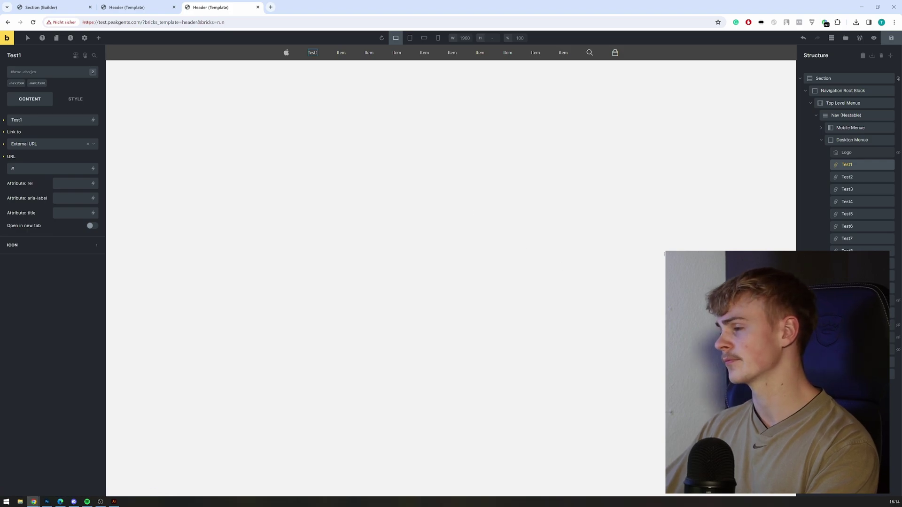
click(842, 140)
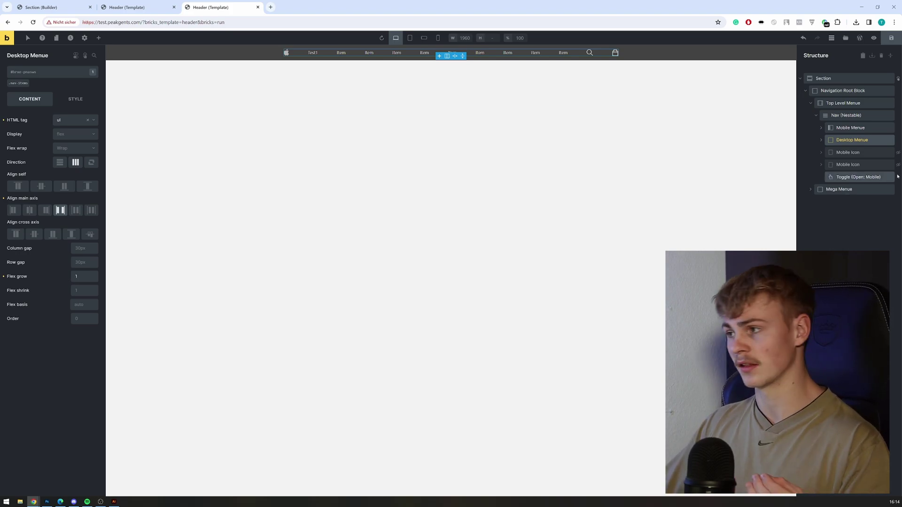
click(844, 130)
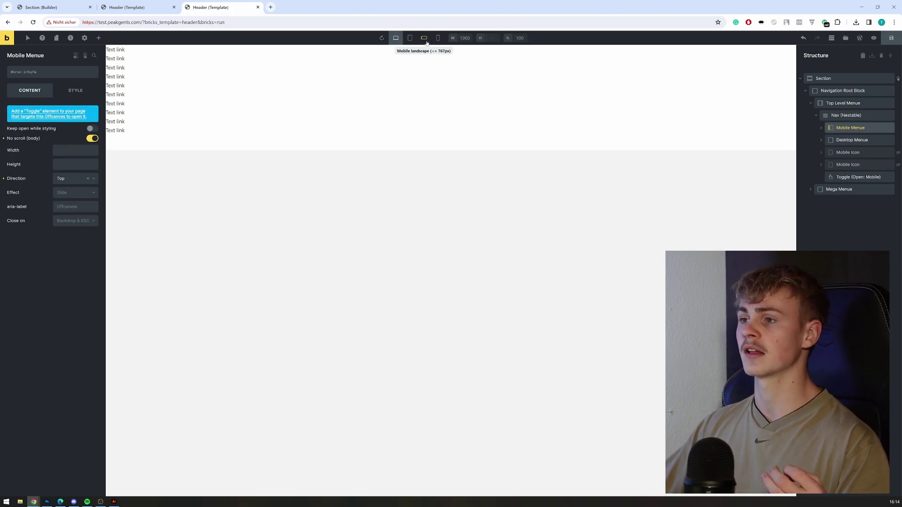
Step: Switch to the mobile landscape breakpoint and expand Mobile Menue's Mobile Items
click(424, 37)
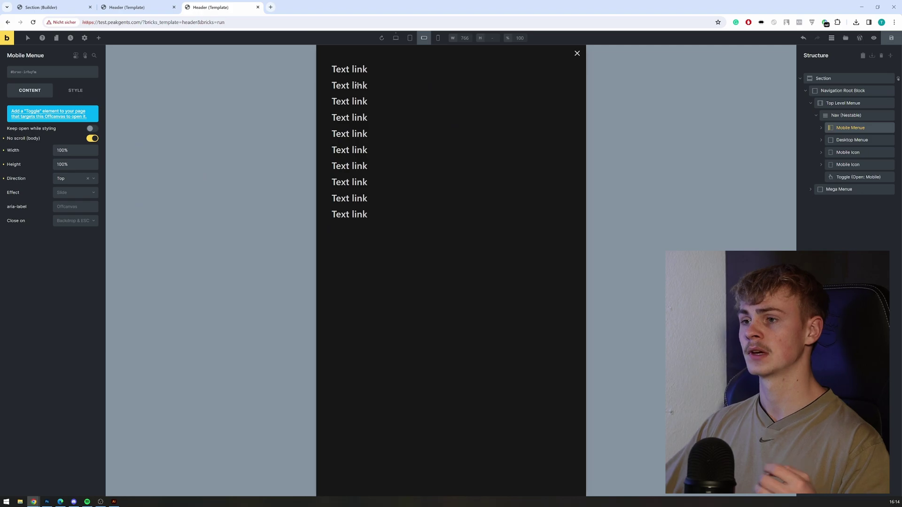
click(822, 128)
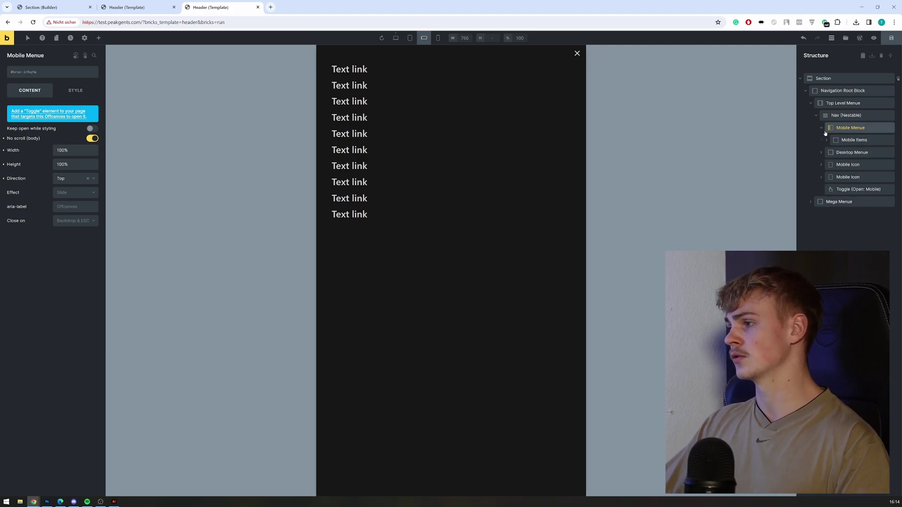
click(827, 140)
click(403, 143)
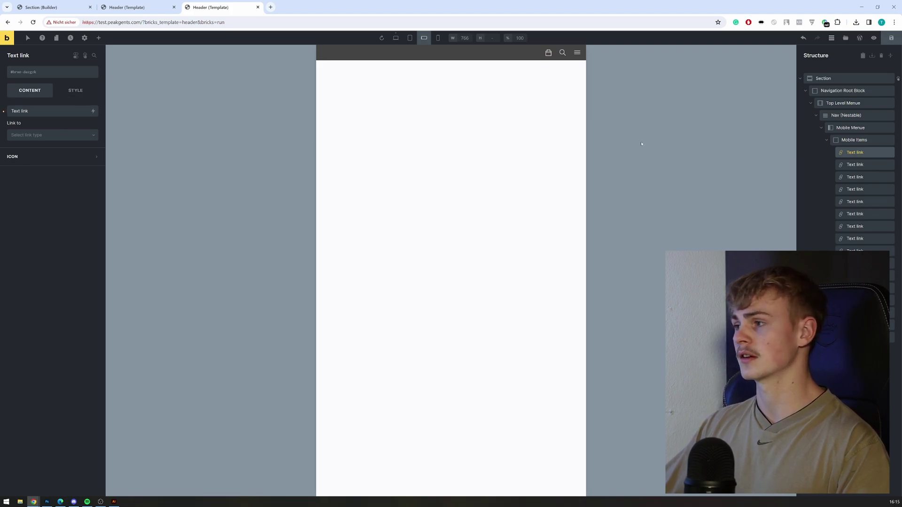
click(851, 128)
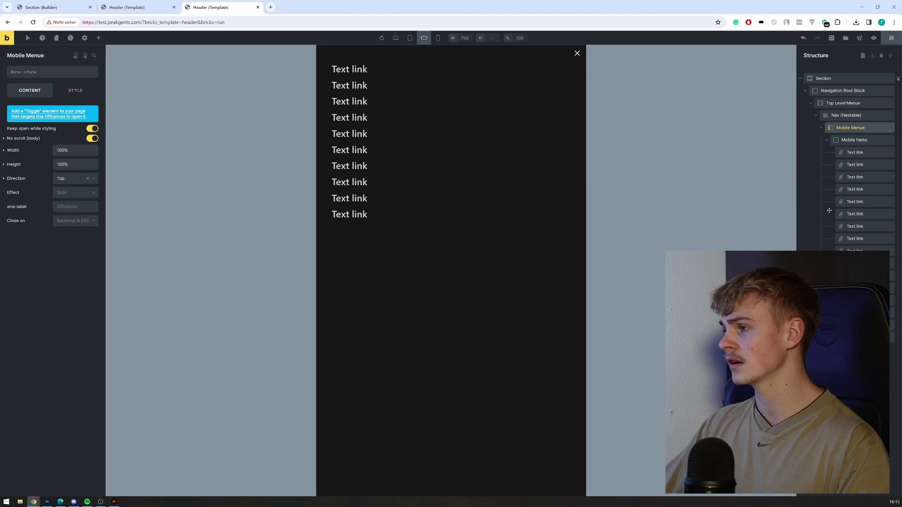
Step: Rename the first mobile Text link to 'Item ofr testing'
click(856, 153)
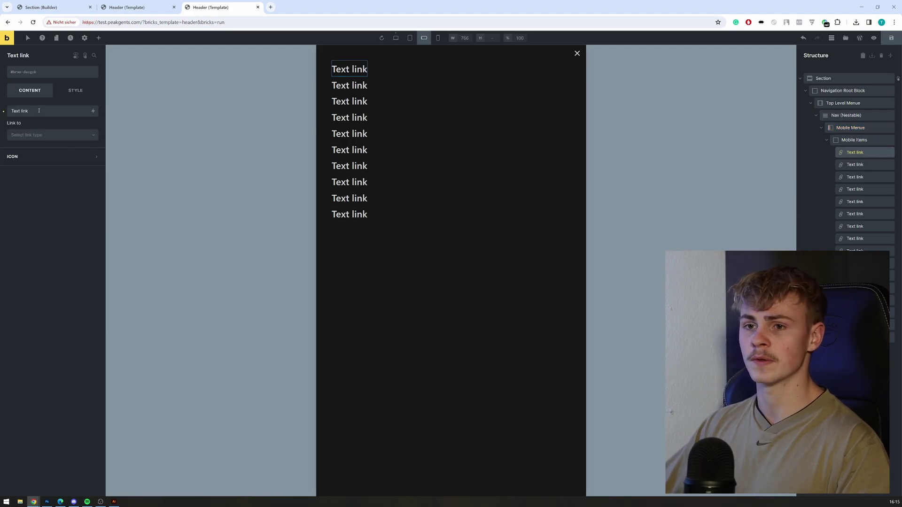
triple_click(20, 111)
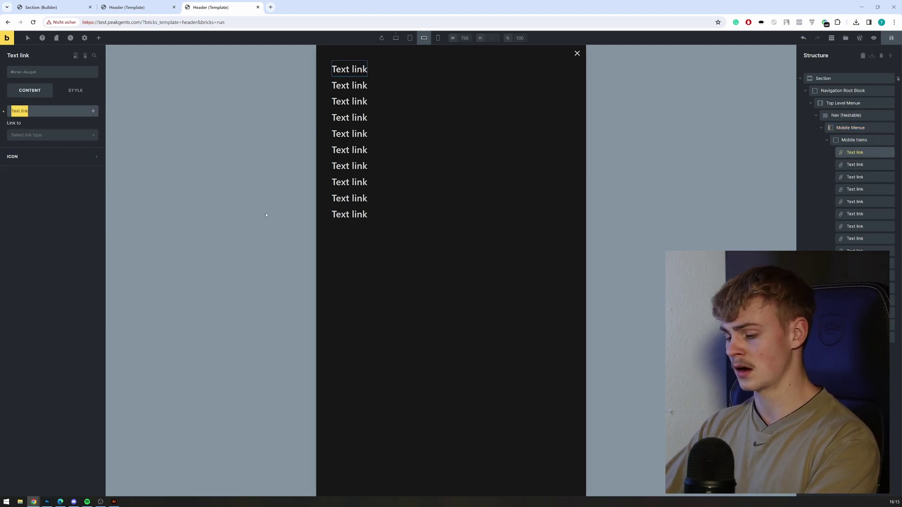
text(Item ofr)
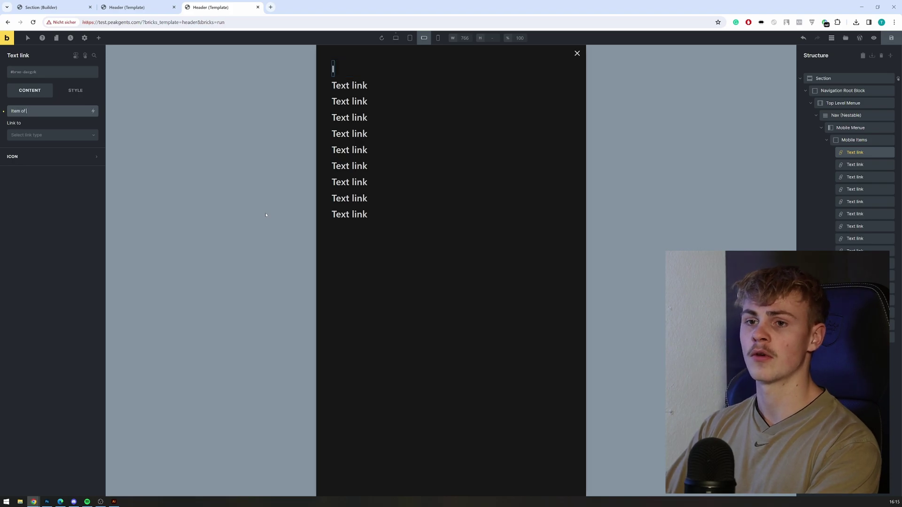
text( testing)
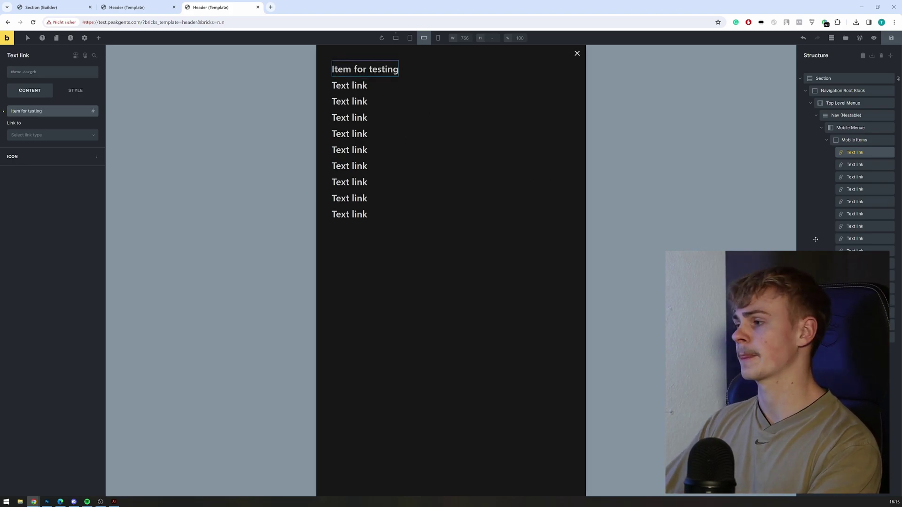
click(846, 140)
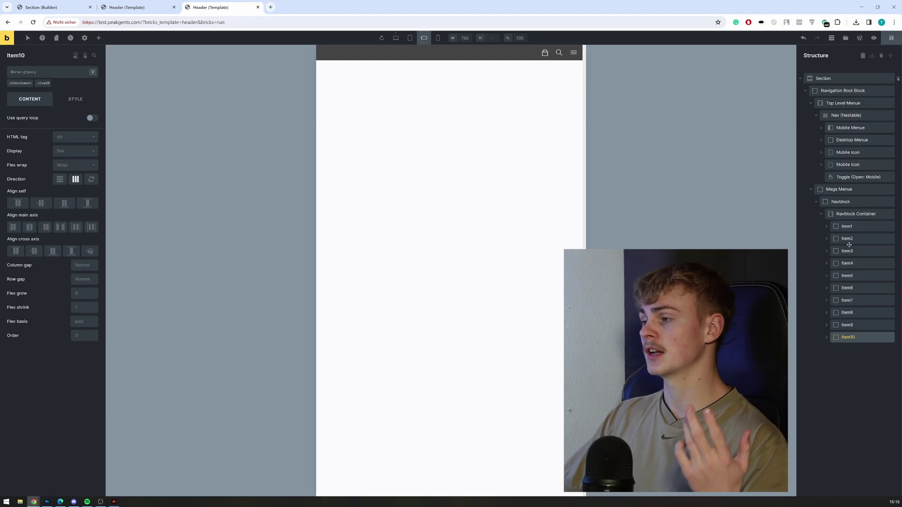
Step: Inspect Item1's first Block, its Basic Text heading and Text links in the Structure panel
click(826, 229)
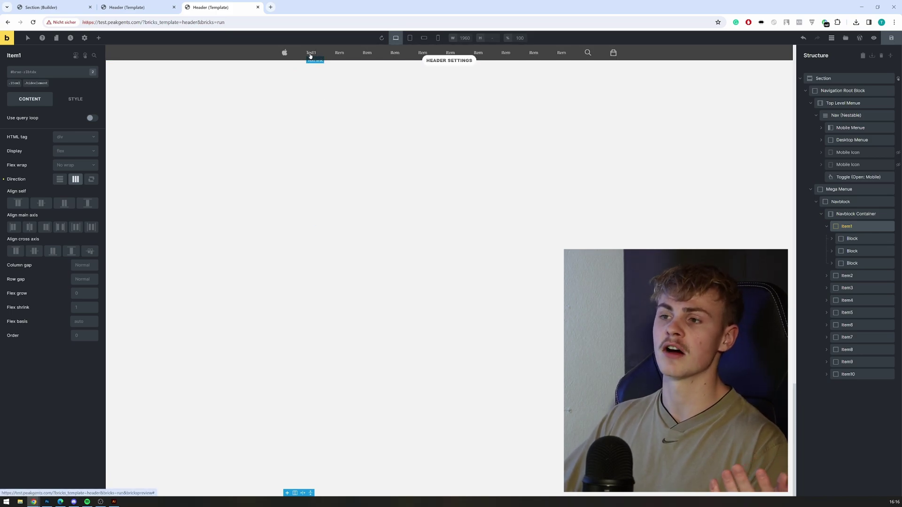
click(852, 239)
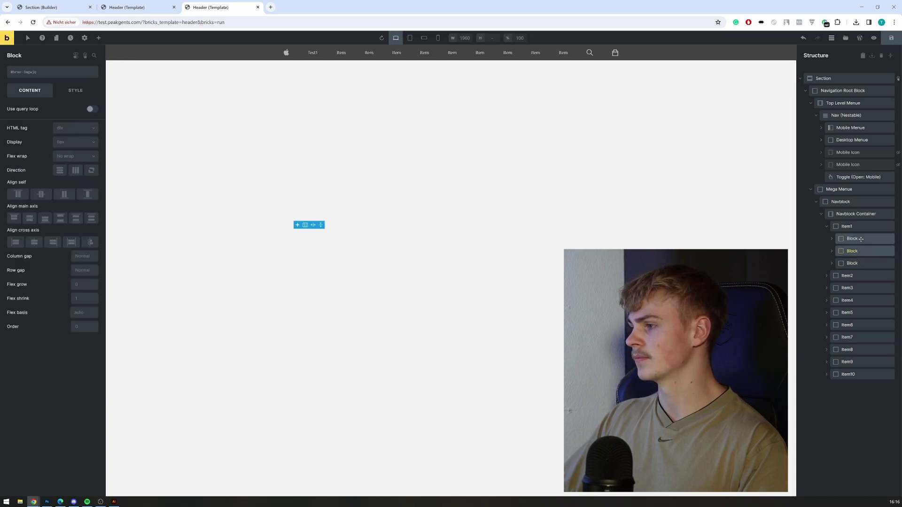
click(832, 238)
click(855, 253)
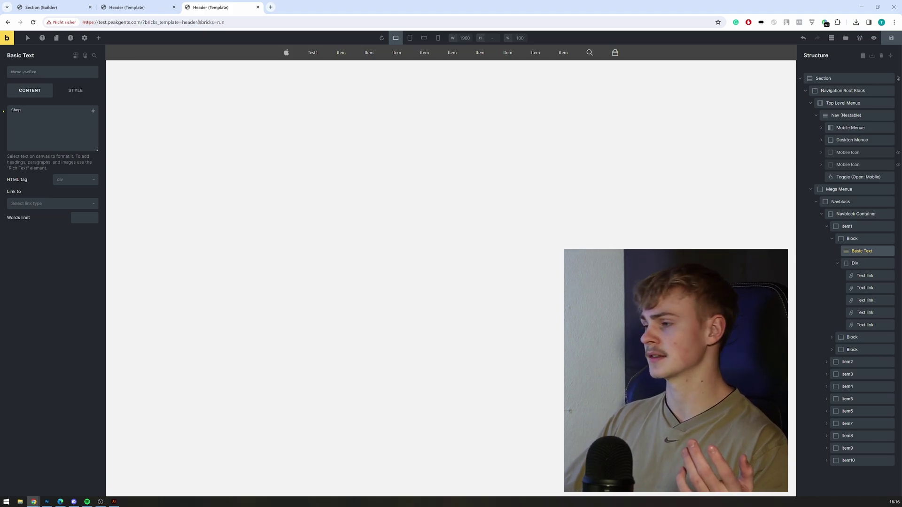
click(867, 276)
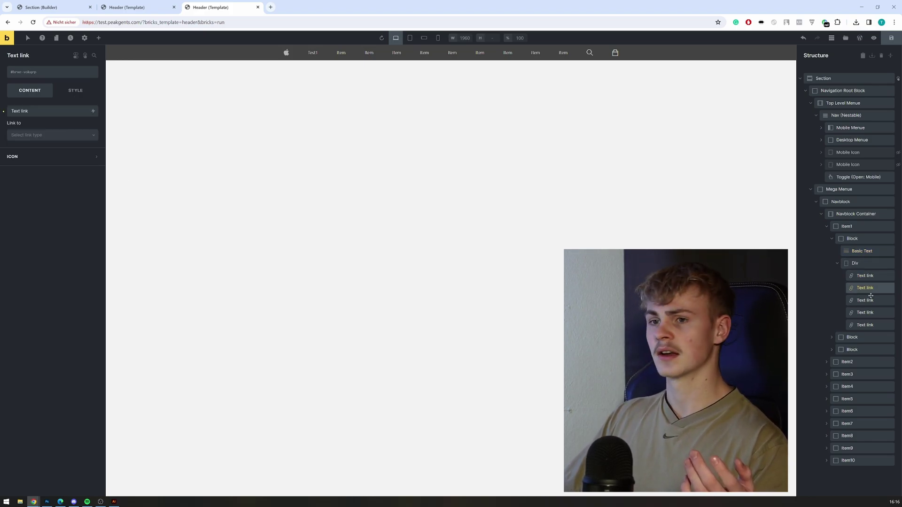
click(867, 312)
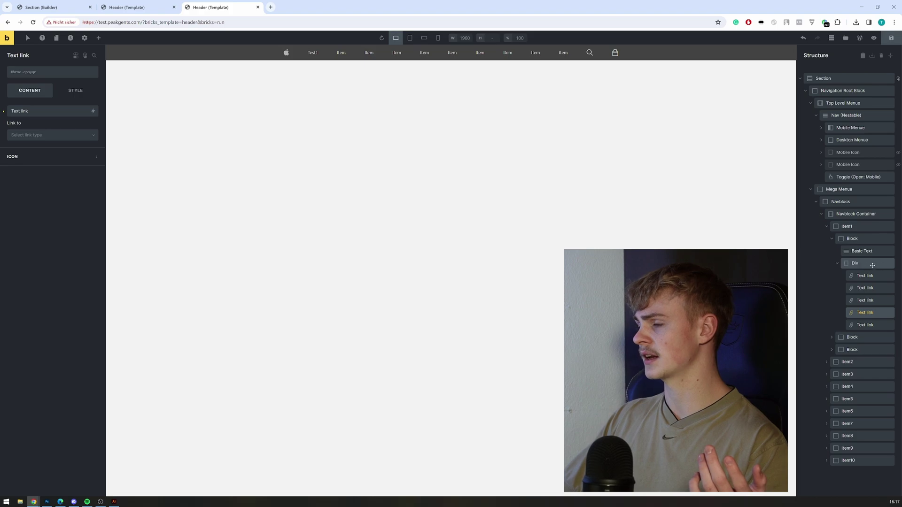
click(837, 265)
Step: Check Item1's second Block and select the Image inside its third Block
click(848, 276)
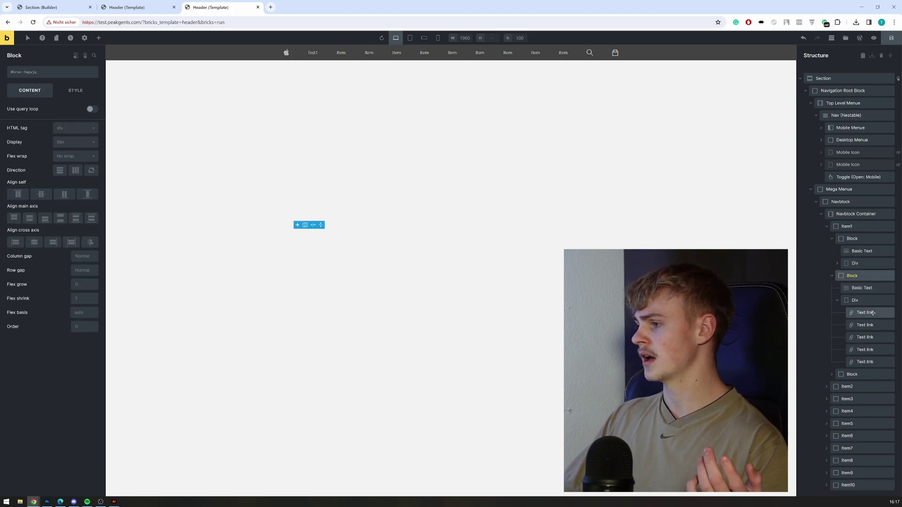
click(832, 276)
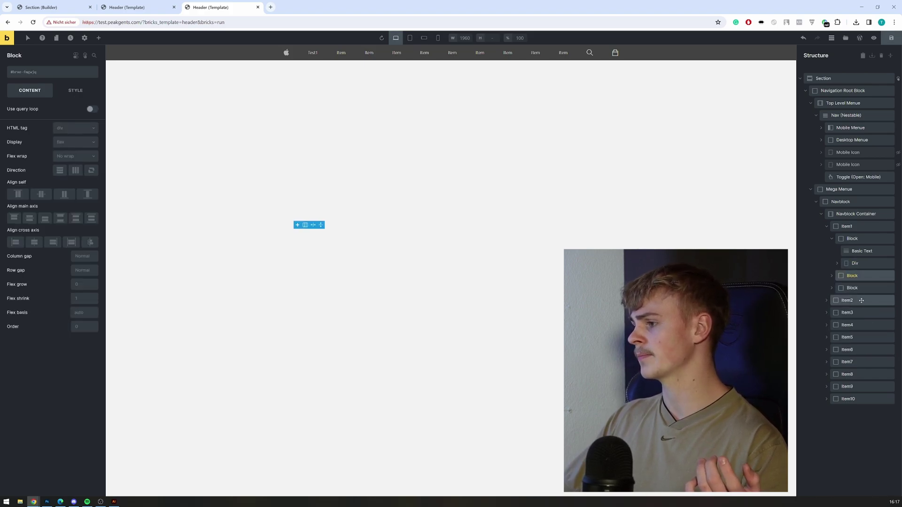
click(830, 291)
click(832, 289)
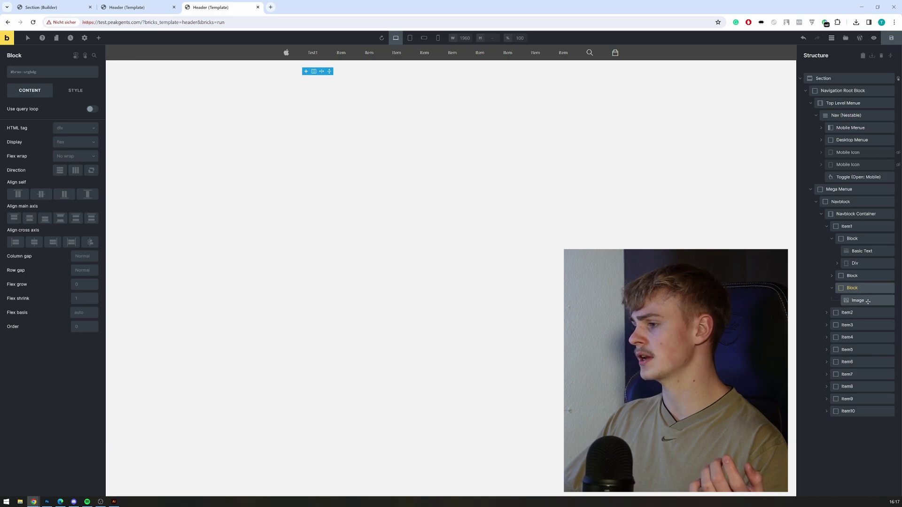
click(858, 300)
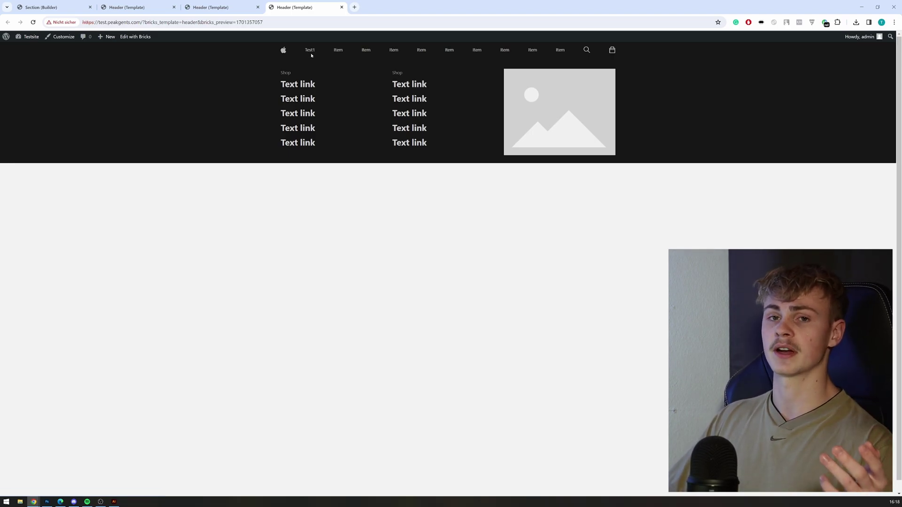
Step: Change the Mega Menue's custom CSS transition from 0.2s to 2s ease-in-out
key(ctrl+Page_Up)
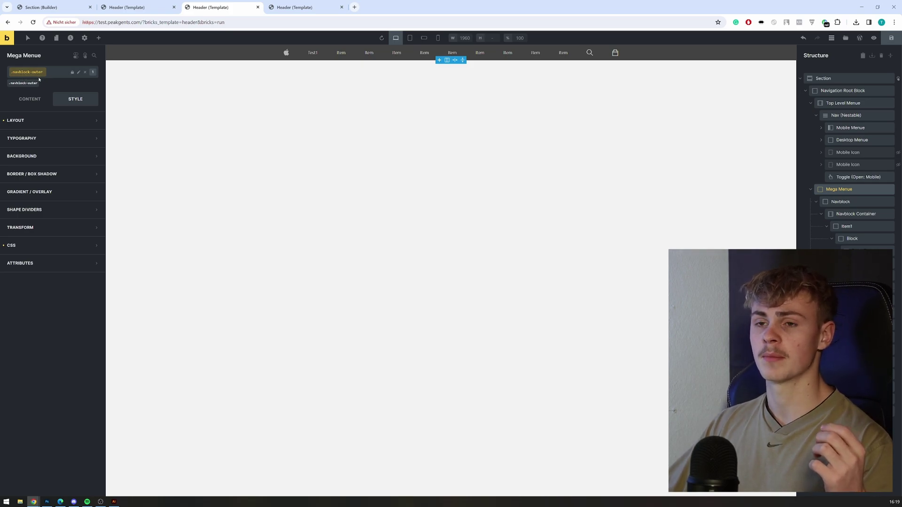
click(45, 244)
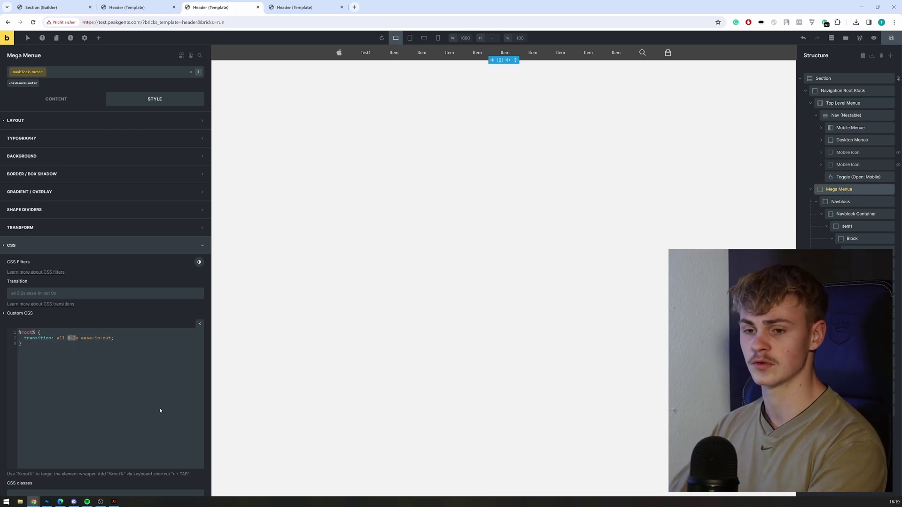
text(2)
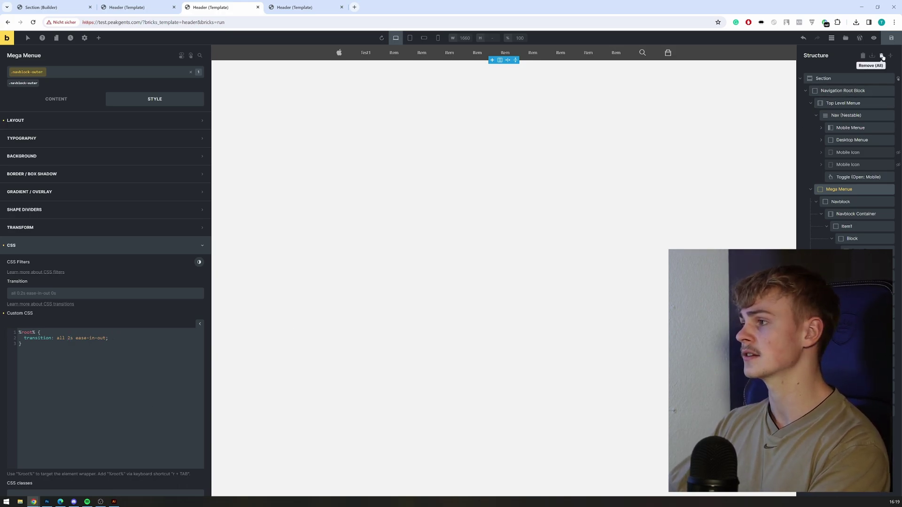
Step: Hover Test1 in the front-end preview to check the slower mega menu transition
click(304, 7)
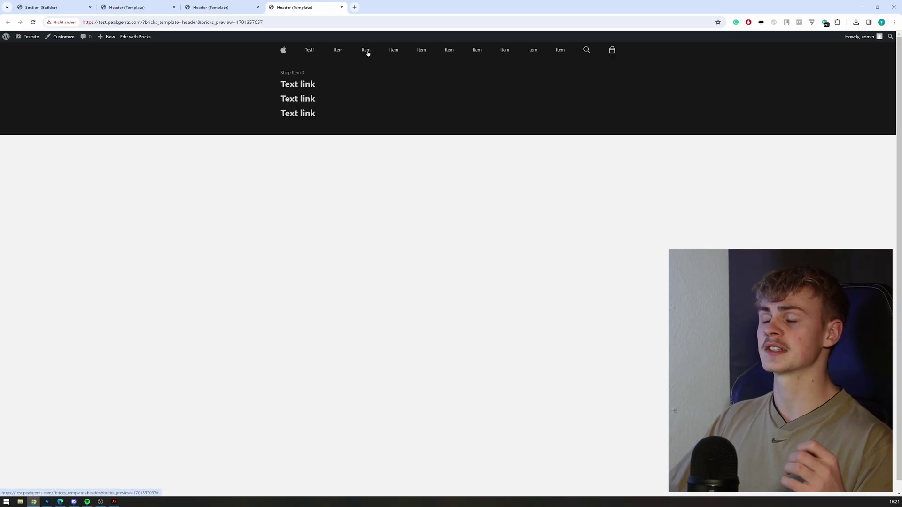
mouse_move(310, 51)
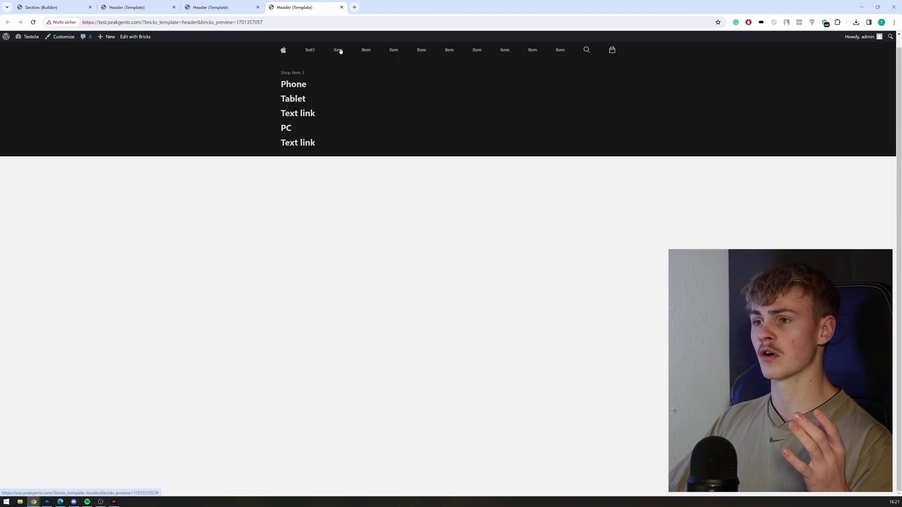
click(207, 3)
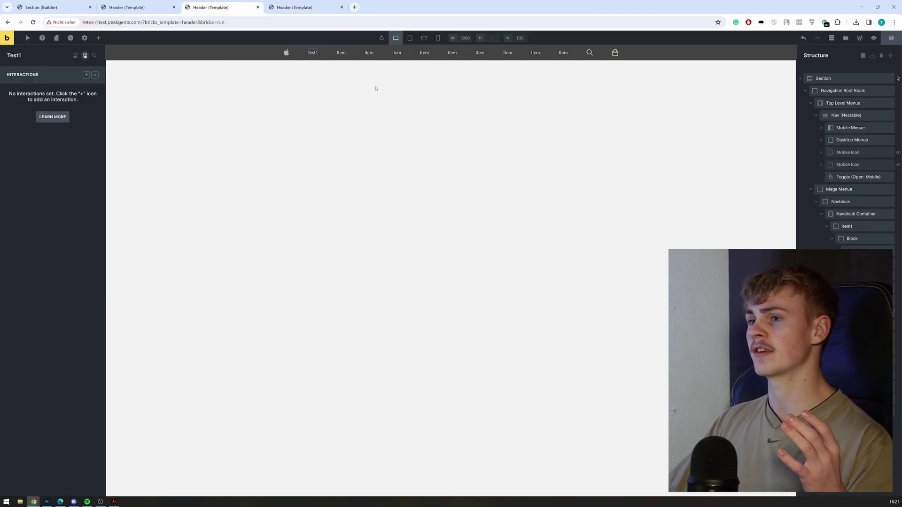
Step: Select Test3 on the canvas, compare it with Test4, and show Test3's three Mouse enter interactions
click(369, 53)
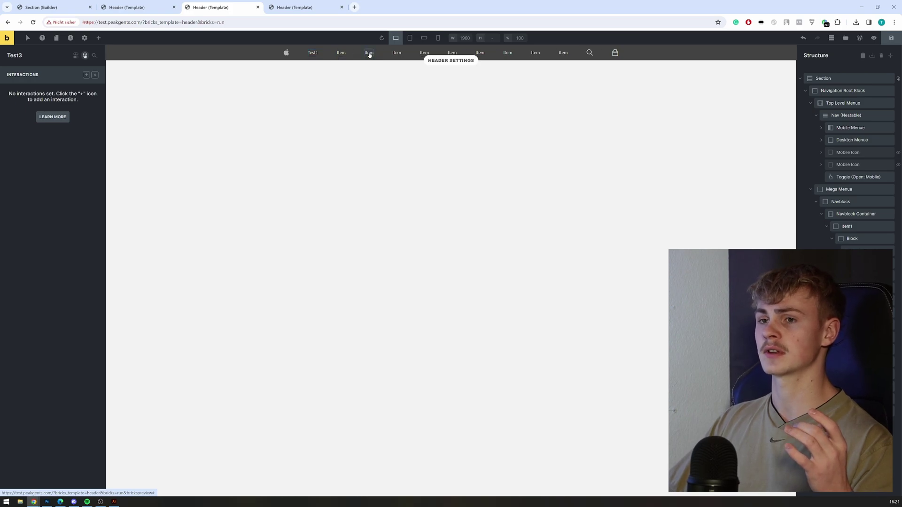
click(85, 55)
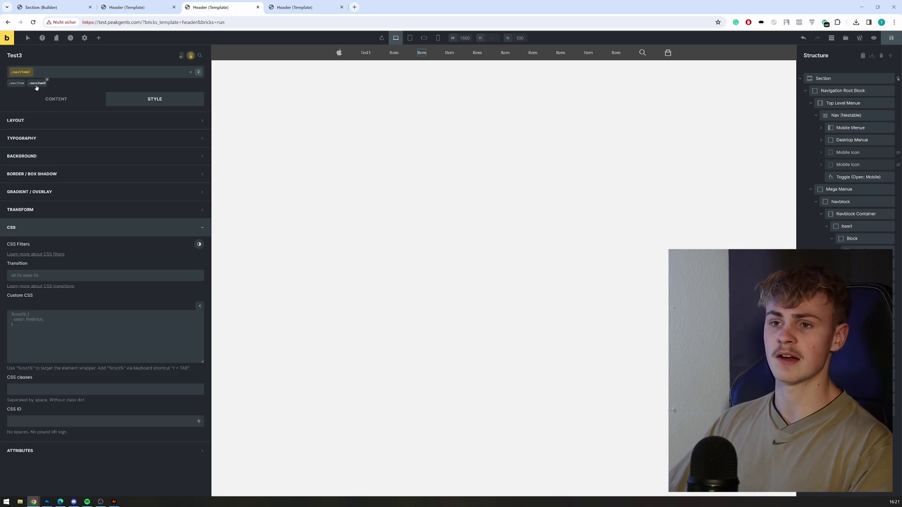
click(448, 54)
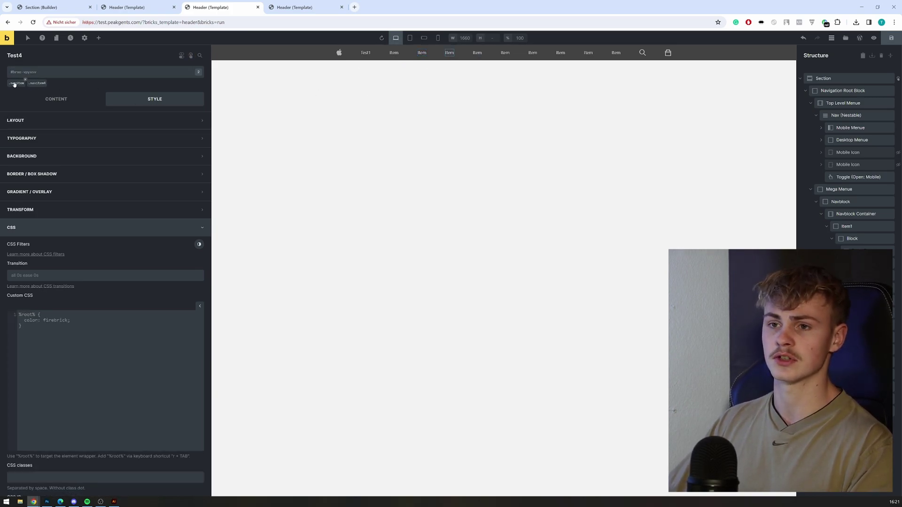
click(421, 54)
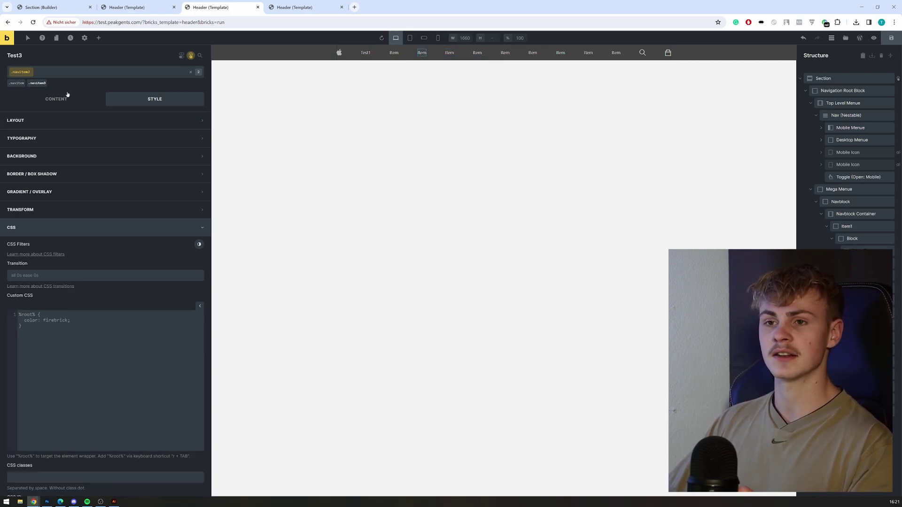
click(181, 56)
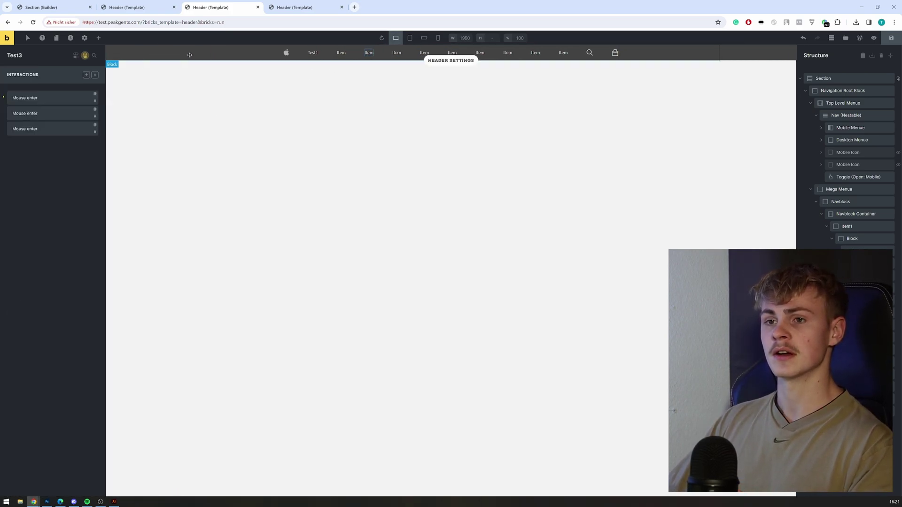
click(95, 60)
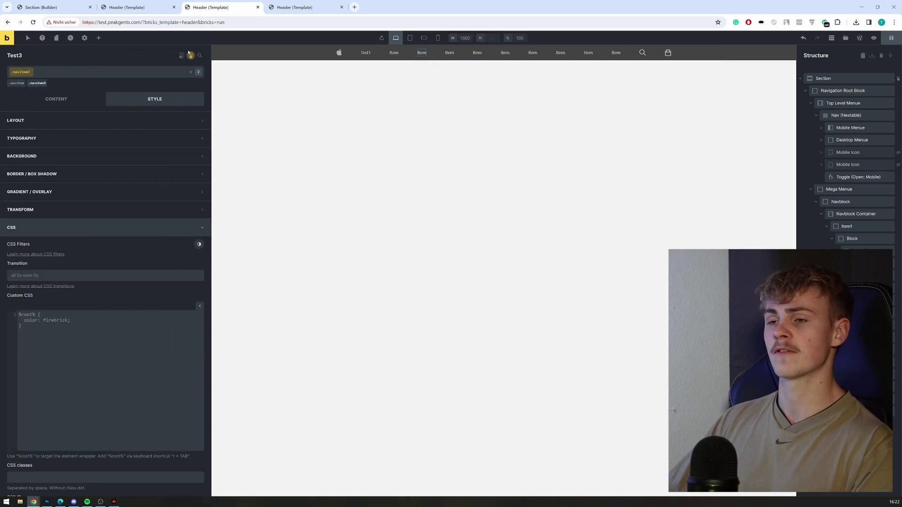
click(190, 56)
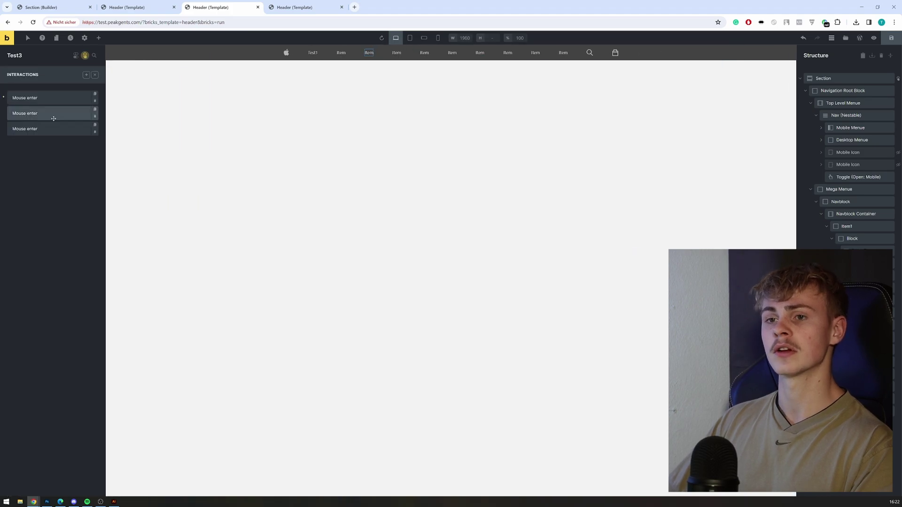
Step: Change Test3's second Mouse enter height on .navblock-outer from 220px to 500px and save
click(61, 99)
click(60, 98)
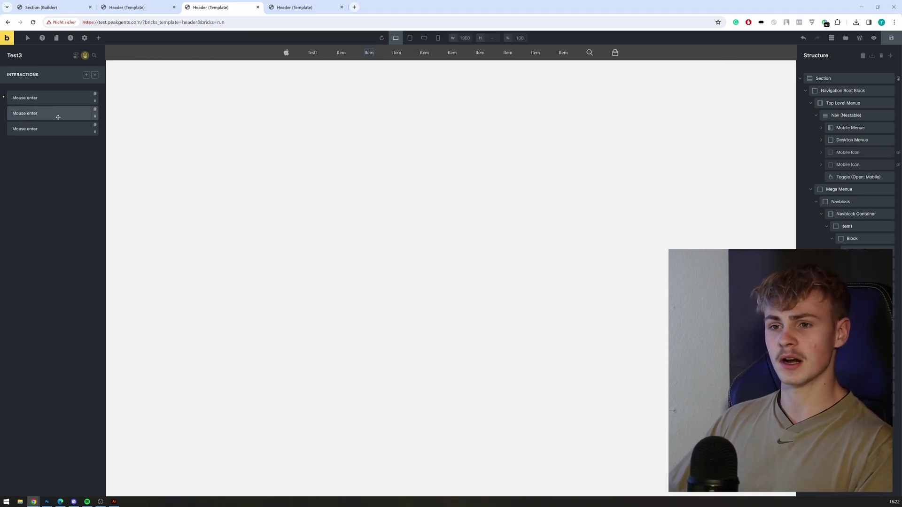
click(56, 114)
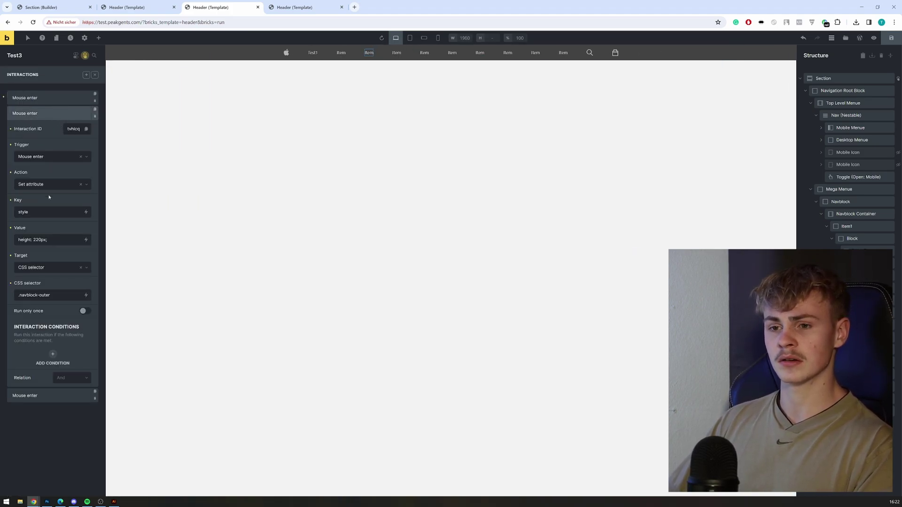
click(43, 114)
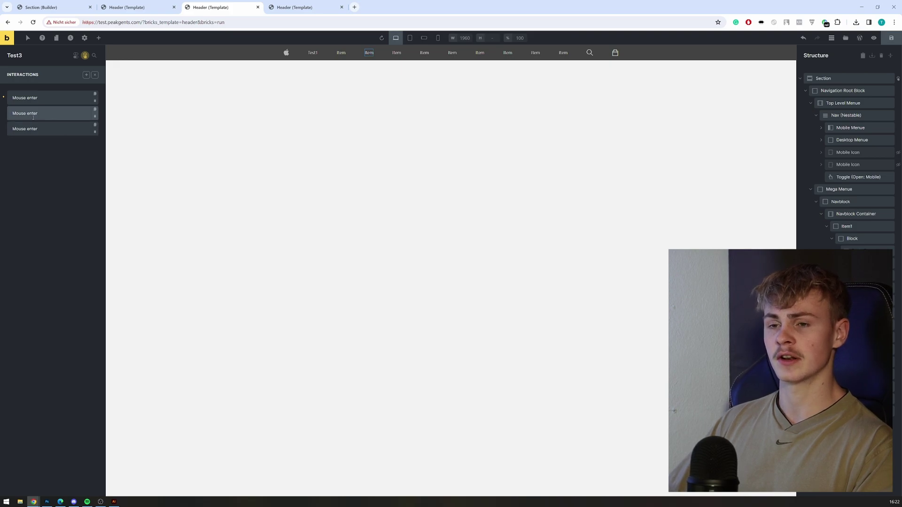
click(63, 113)
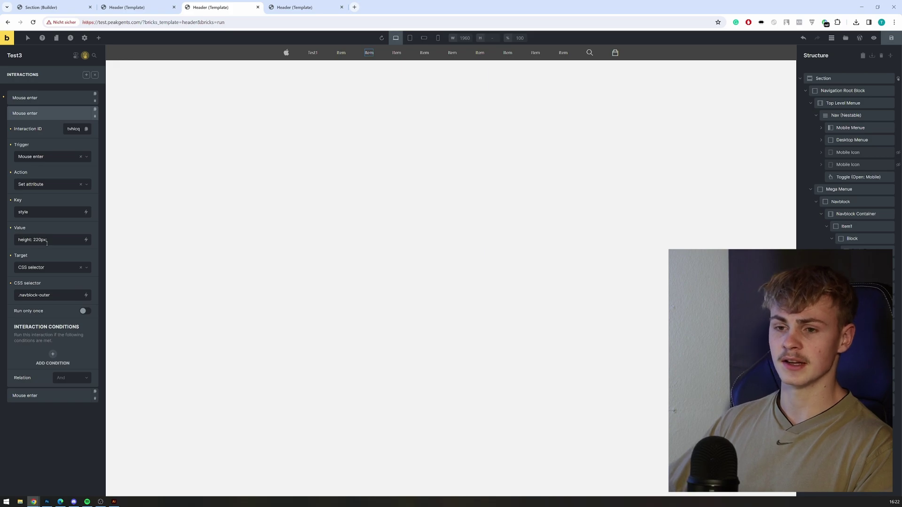
drag(42, 239, 34, 240)
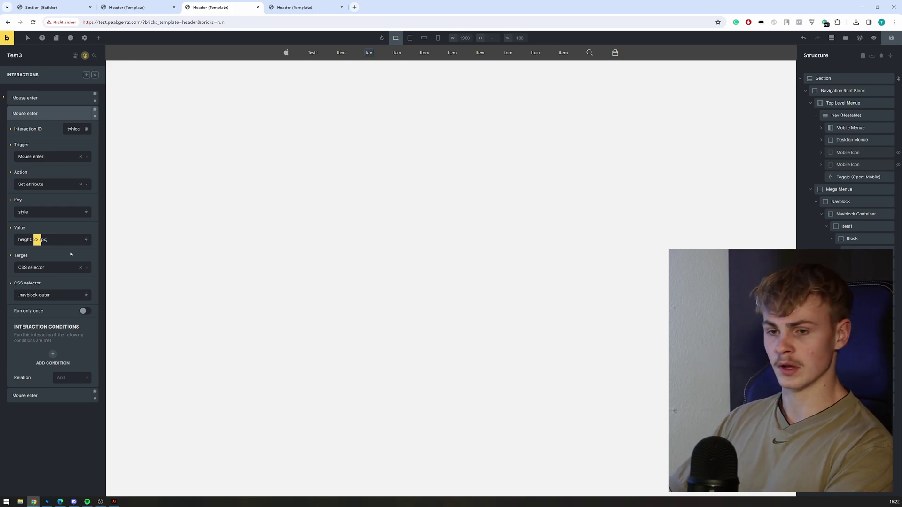
text(500)
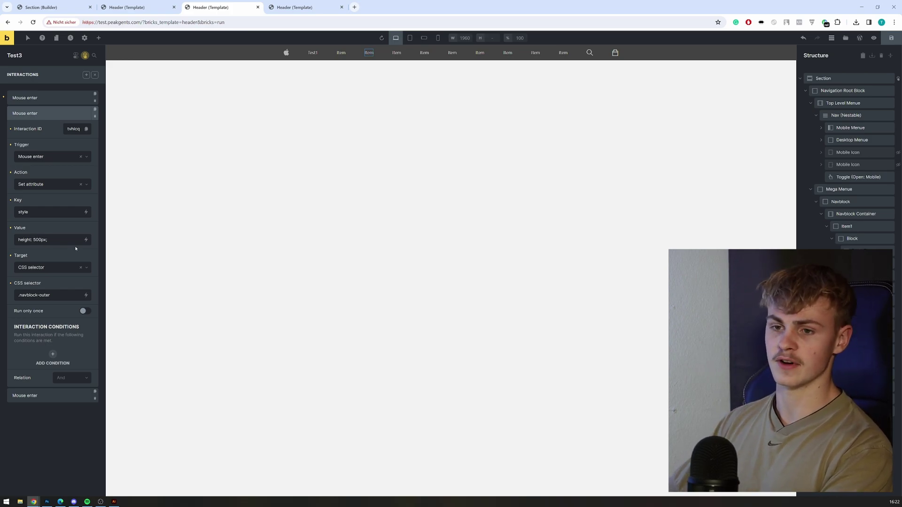
key(ctrl+s)
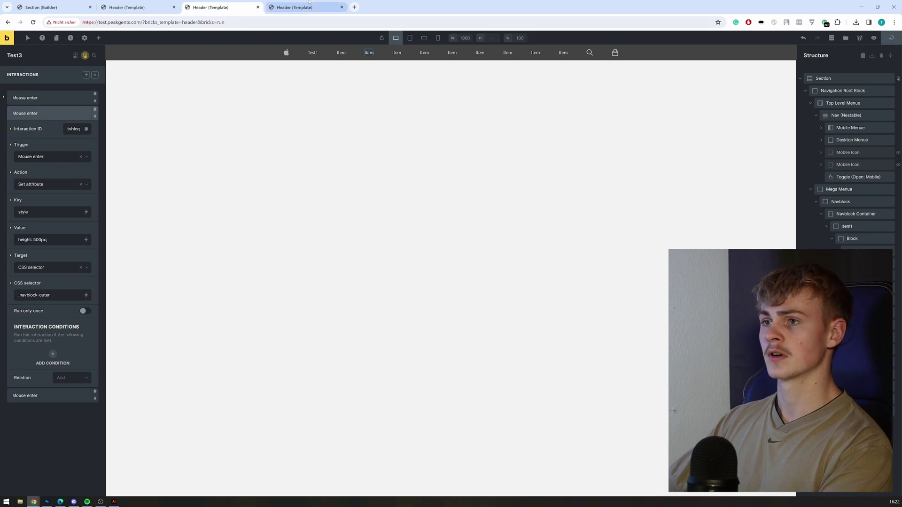
Step: Hover several nav items, ending on Test1, in the preview to compare mega menu heights
click(310, 3)
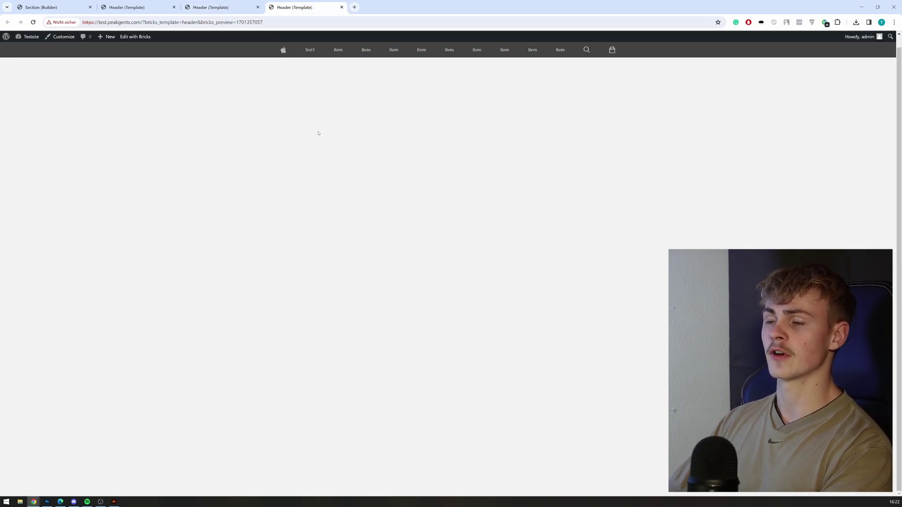
mouse_move(336, 53)
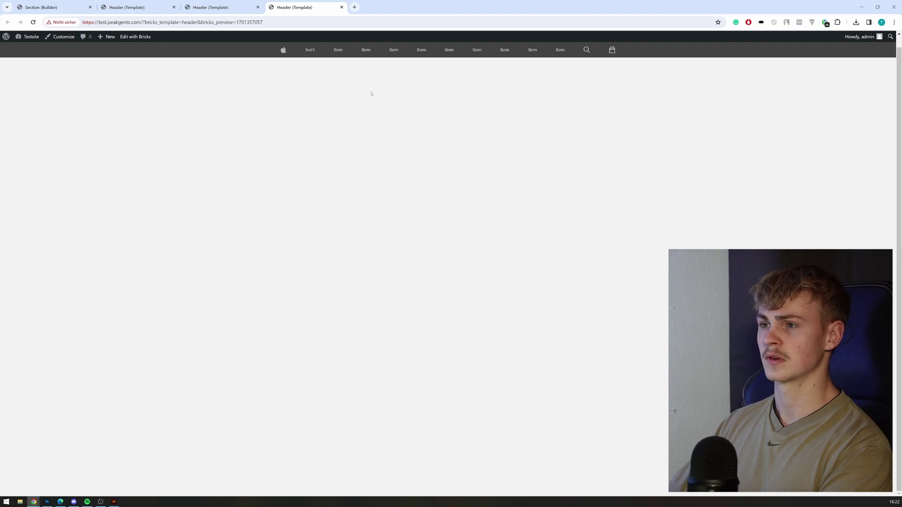
mouse_move(368, 54)
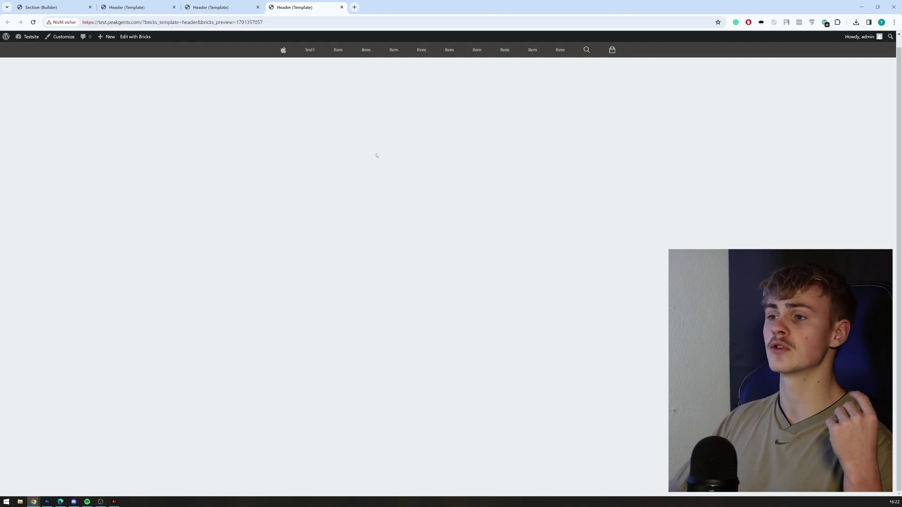
mouse_move(308, 52)
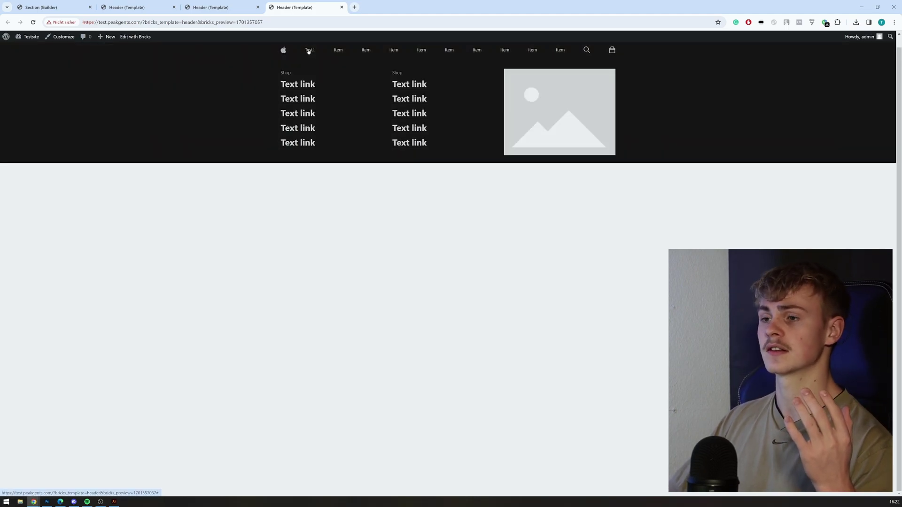